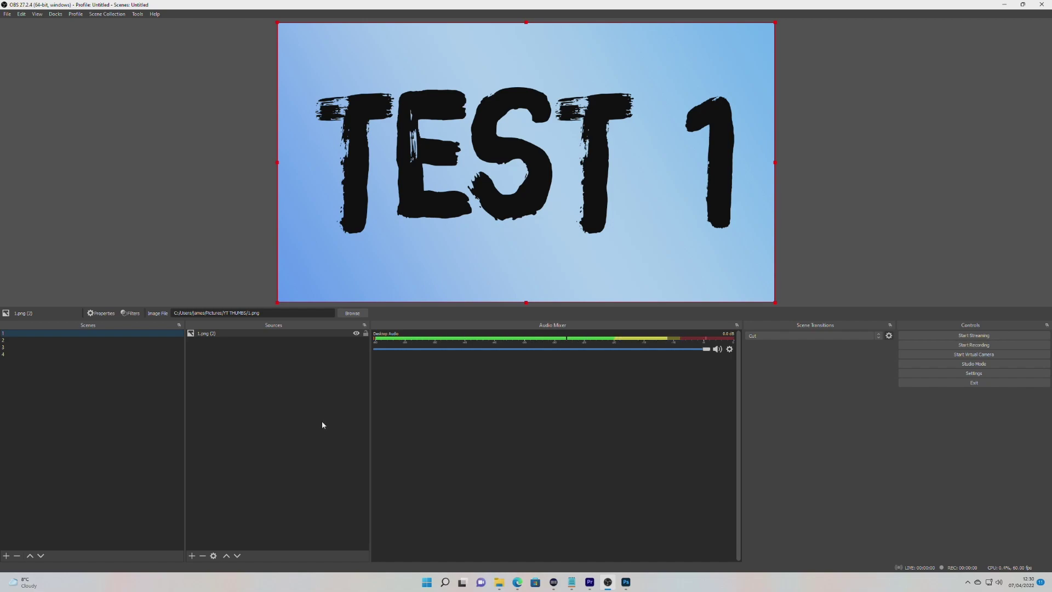
Step: Set a Fade transition override on scene 3, then show scene 2 in the preview
click(29, 348)
right_click(29, 348)
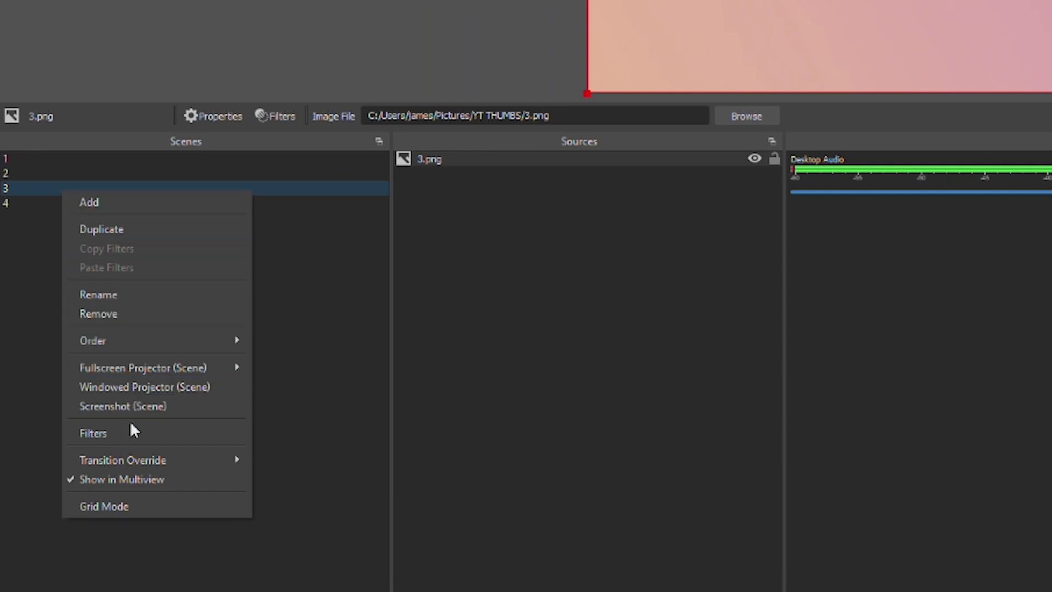
mouse_move(132, 460)
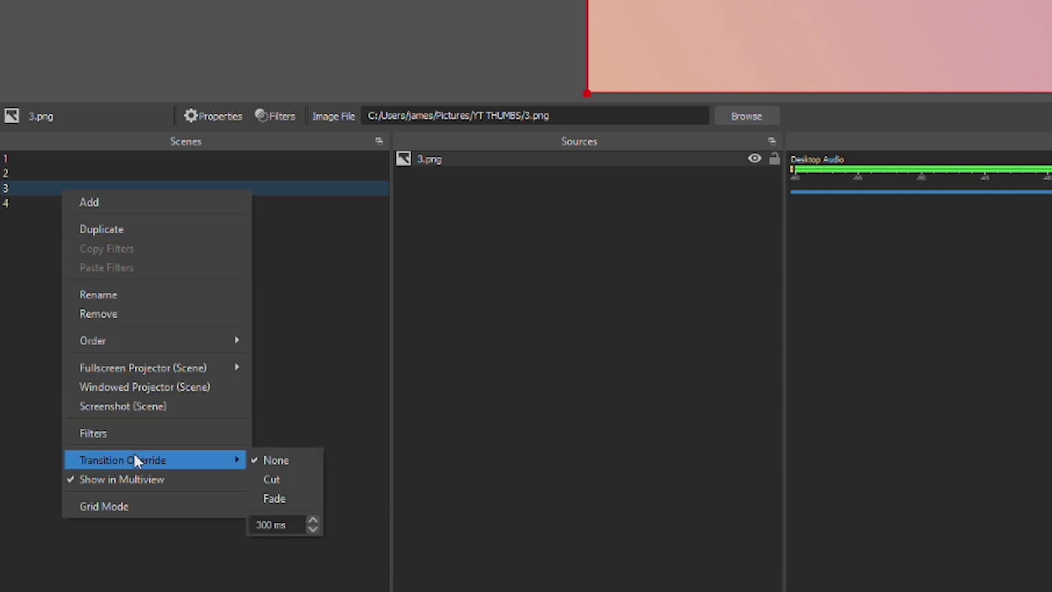
click(284, 500)
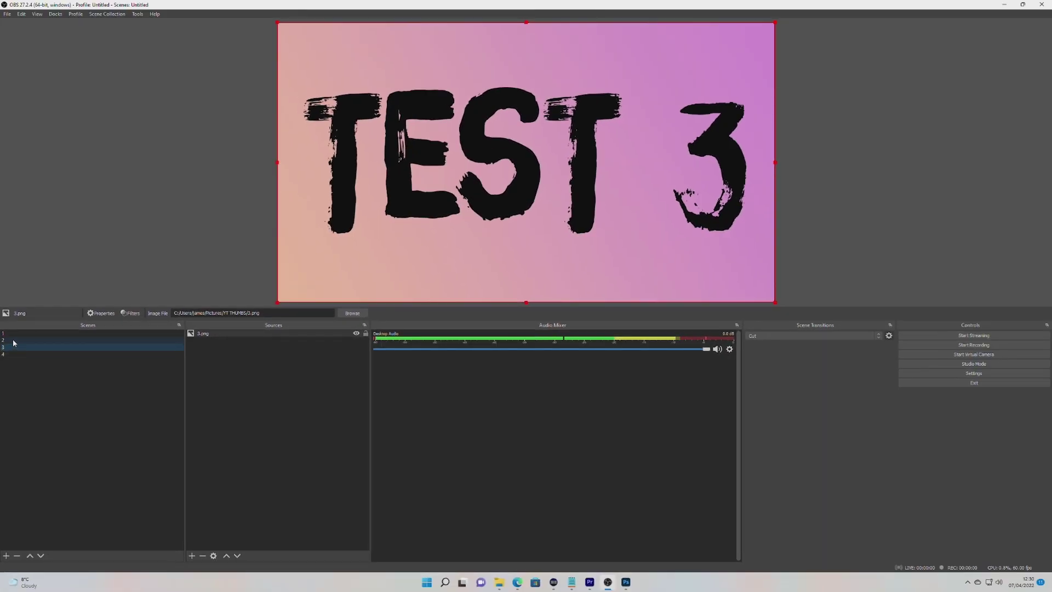
click(29, 176)
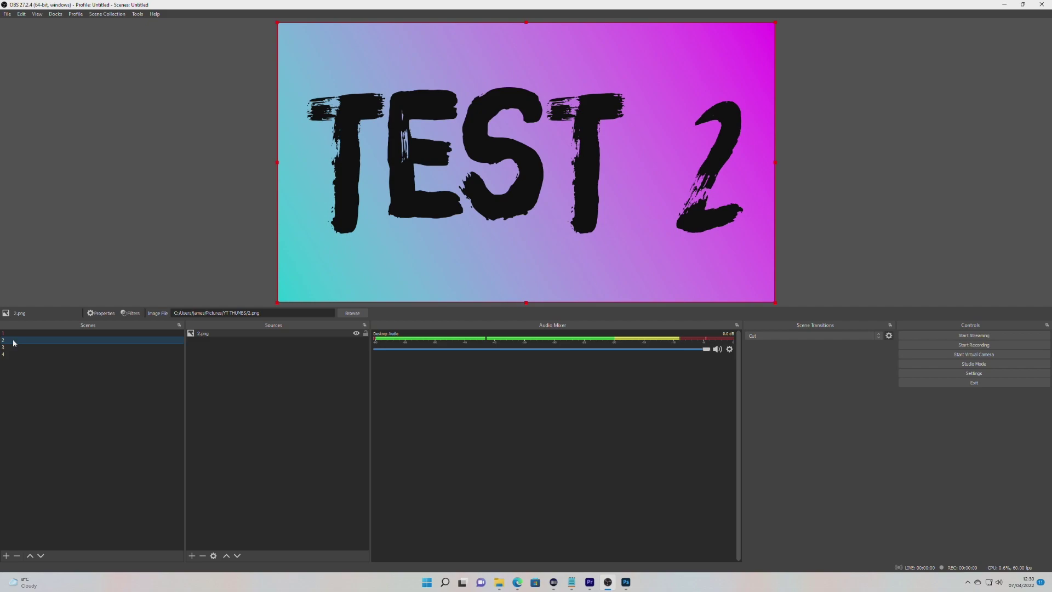
Step: Cycle through scenes 1, 2, 3, 2 and 3 to test the transitions, ending on scene 3
click(14, 336)
click(15, 341)
click(16, 349)
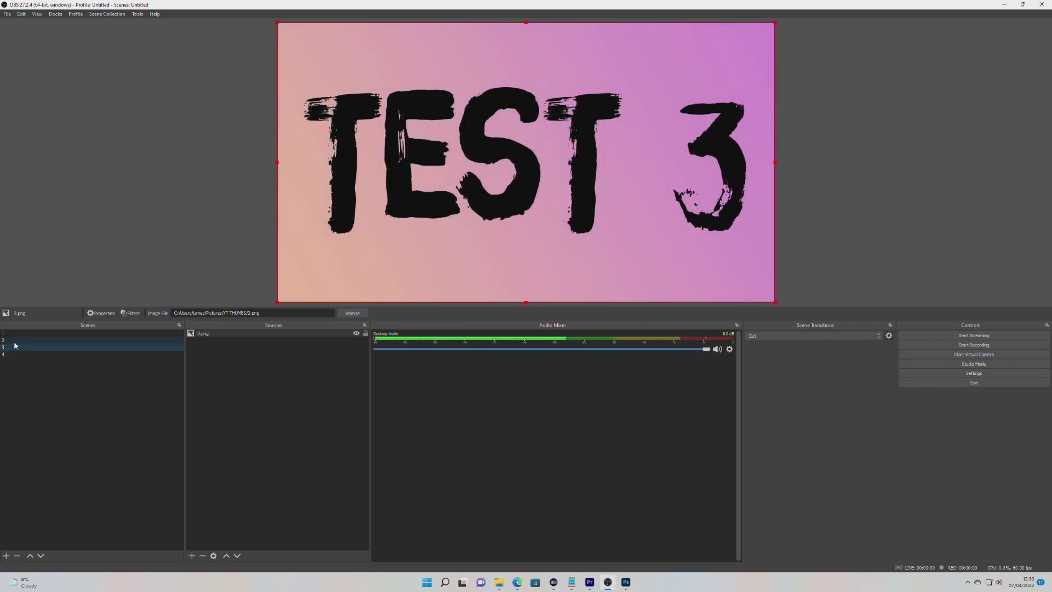
click(14, 342)
click(15, 347)
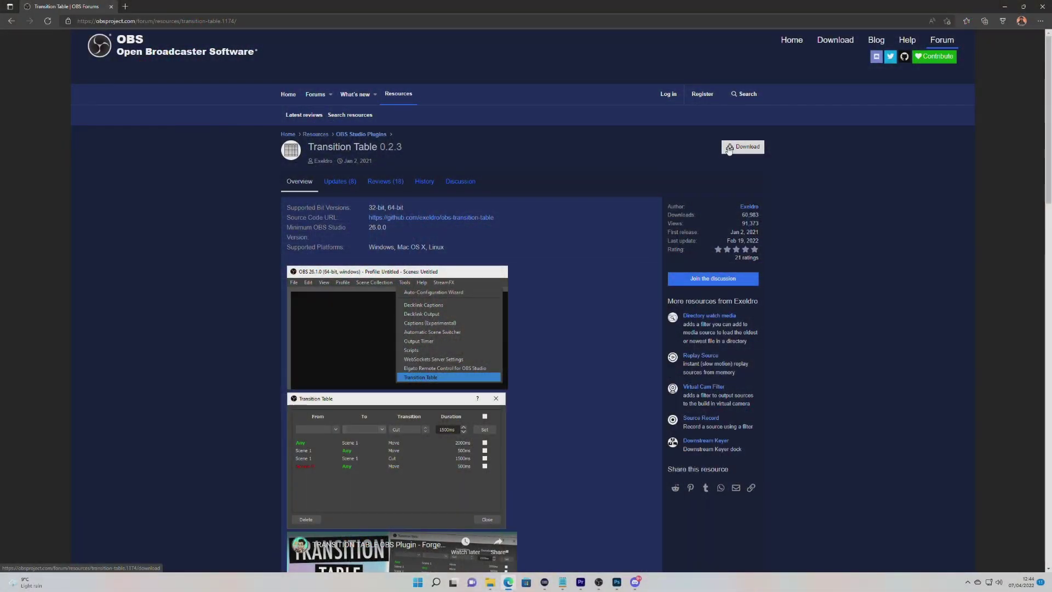
Step: Download transition-table-0.2.3-windows-installer.zip from the forum page and open it
click(730, 147)
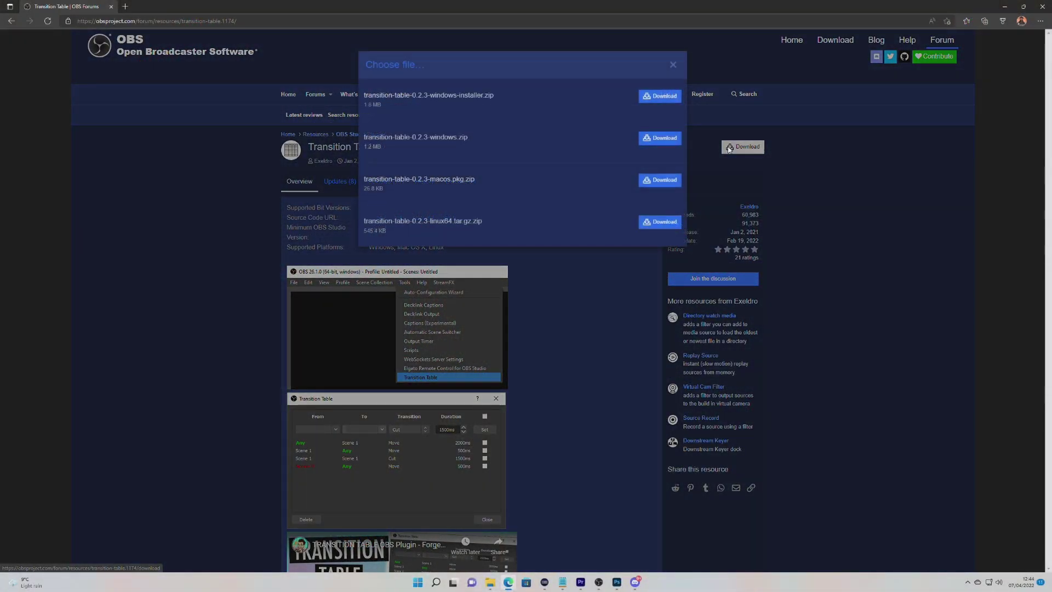
click(651, 96)
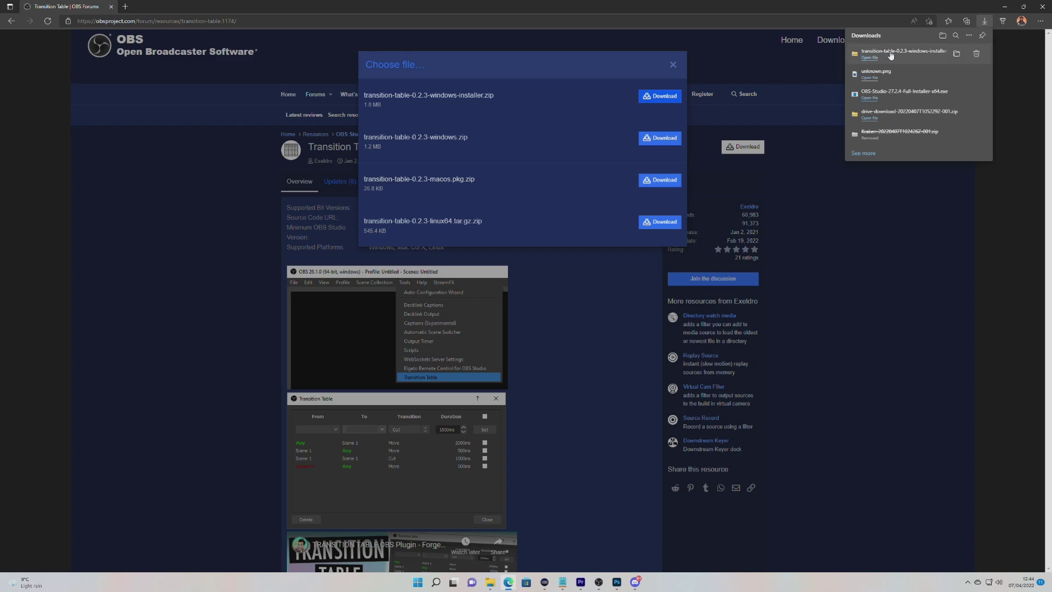
click(871, 58)
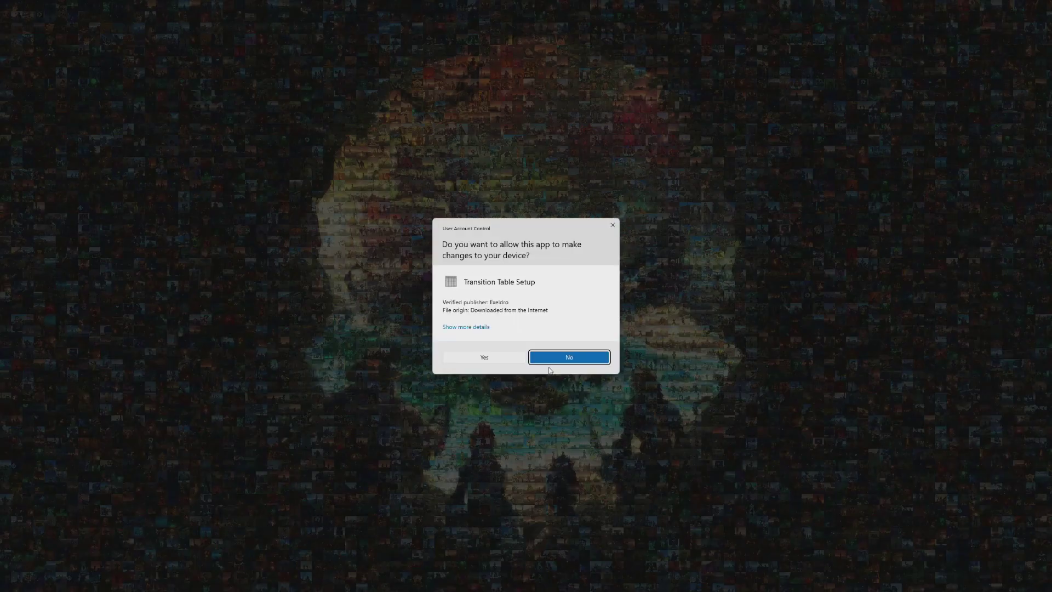
Step: Let the unrecognised Transition Table installer run and install it into C:\Program Files\obs-studio
click(484, 357)
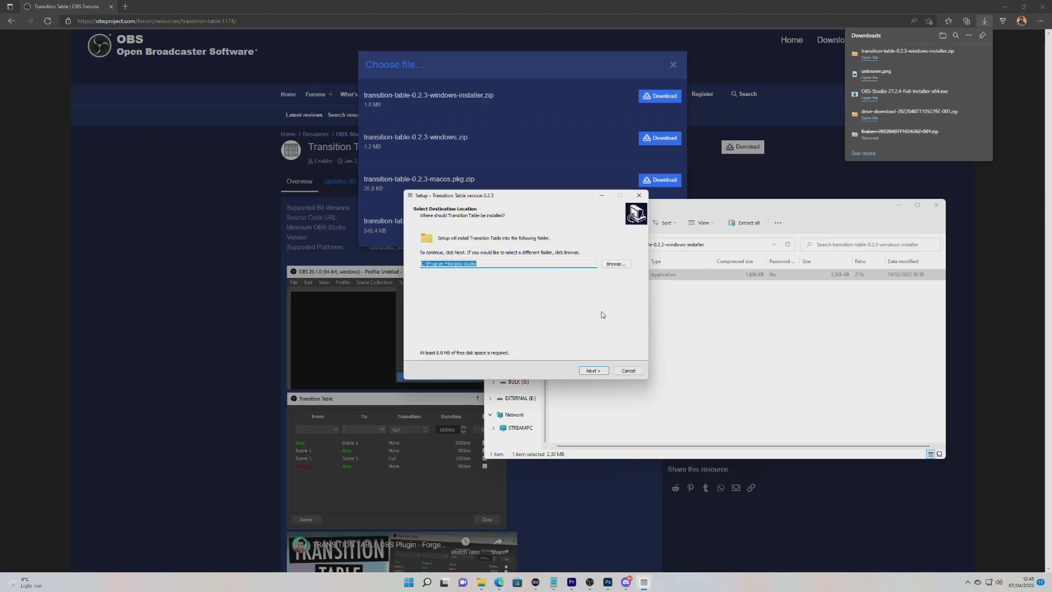
click(593, 370)
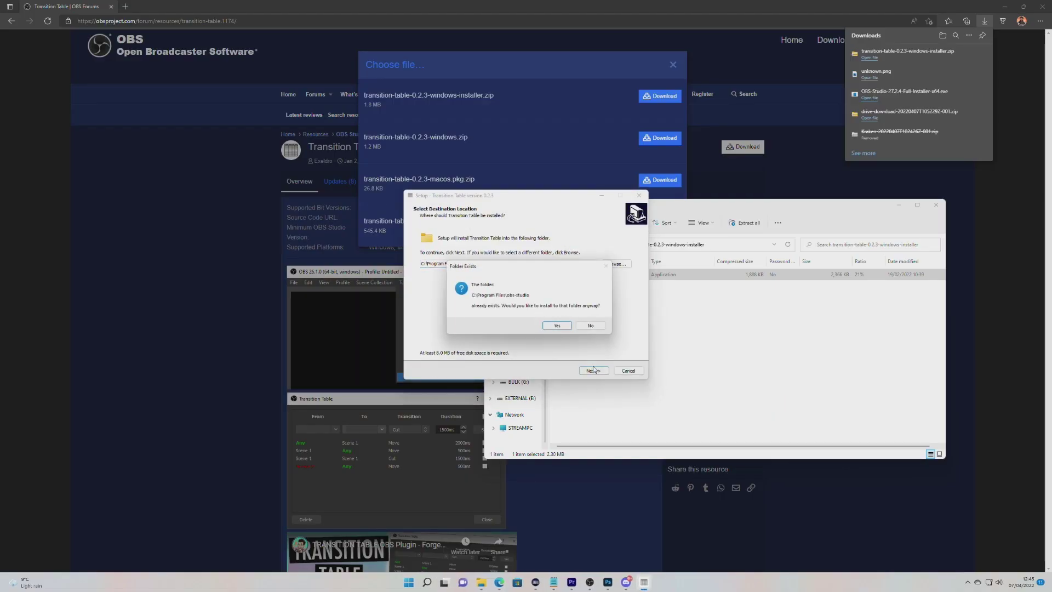
click(558, 326)
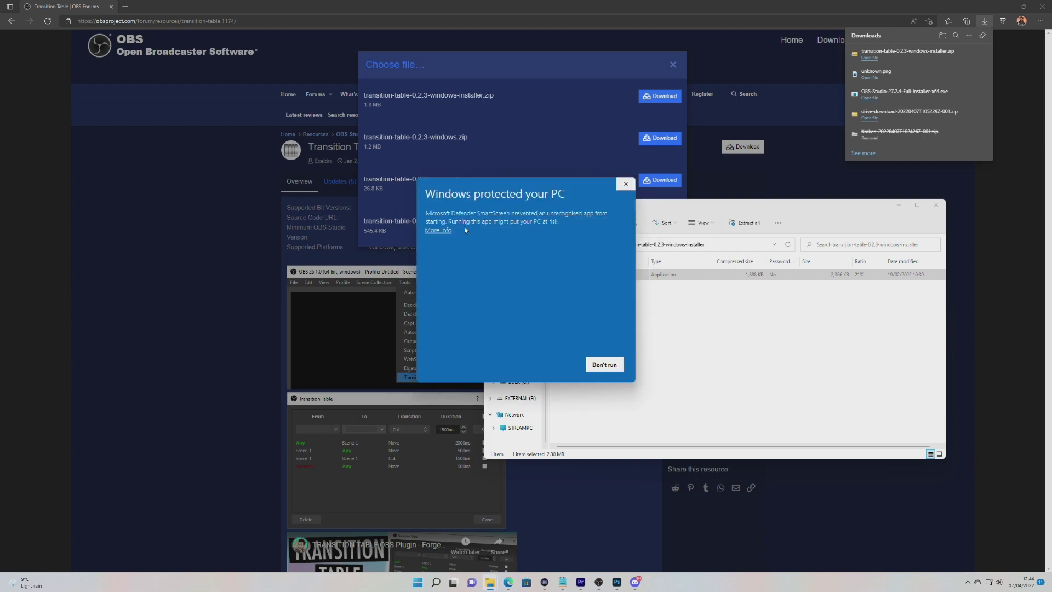
click(434, 231)
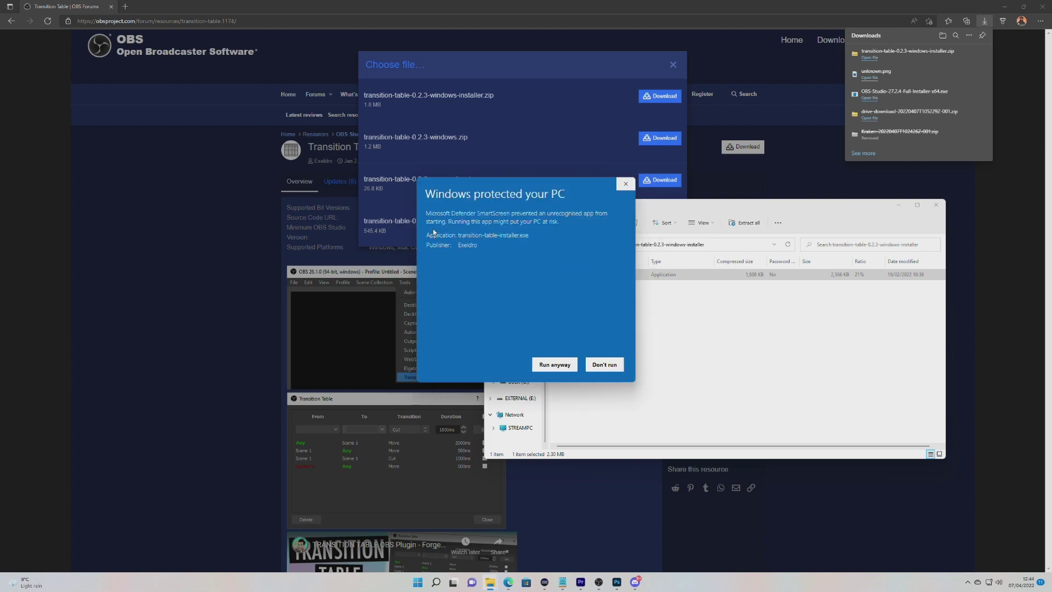
click(550, 365)
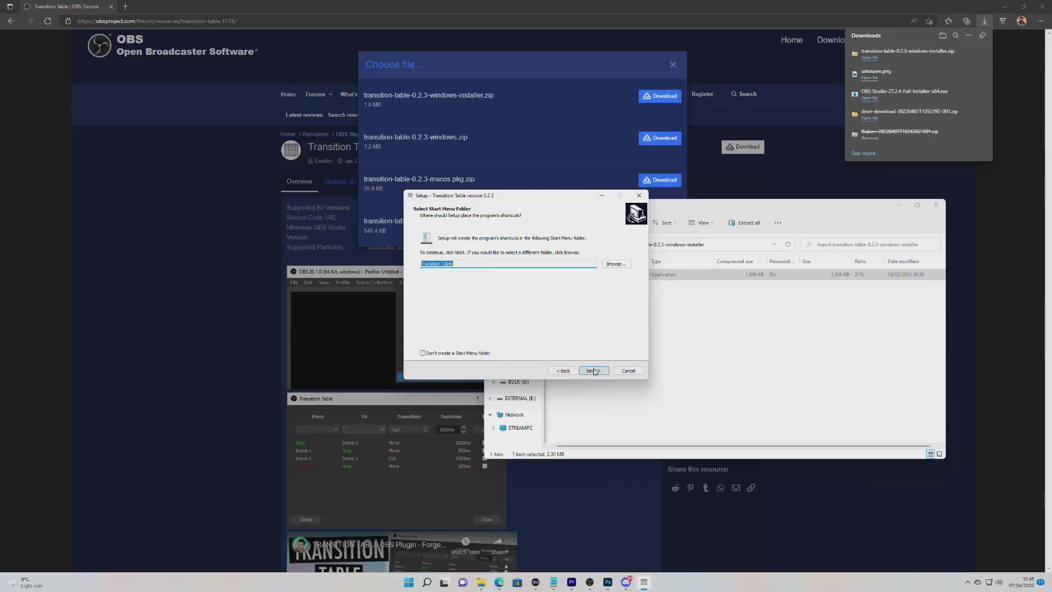
click(594, 371)
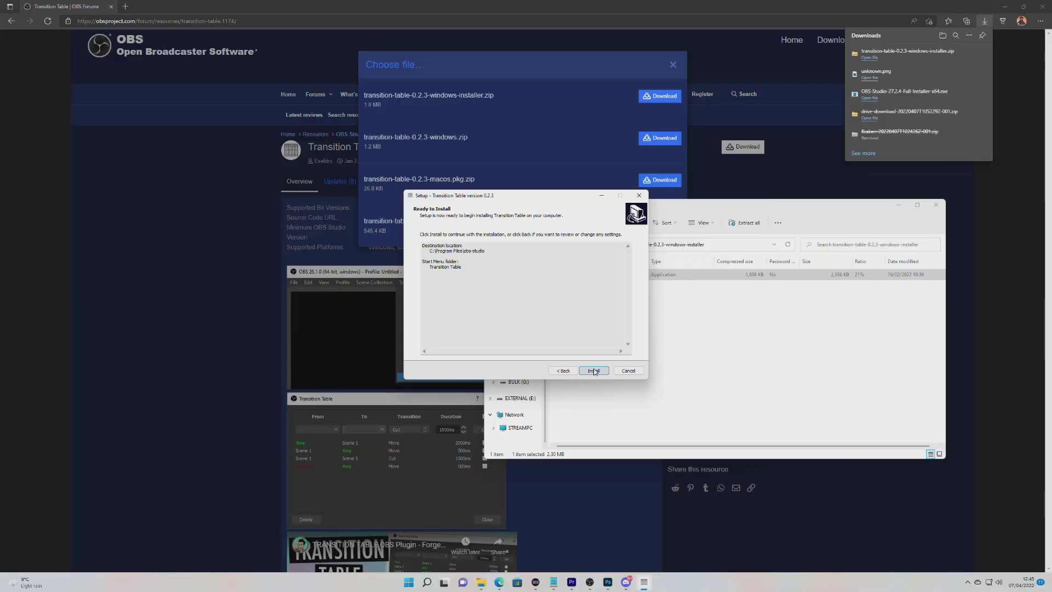
click(594, 371)
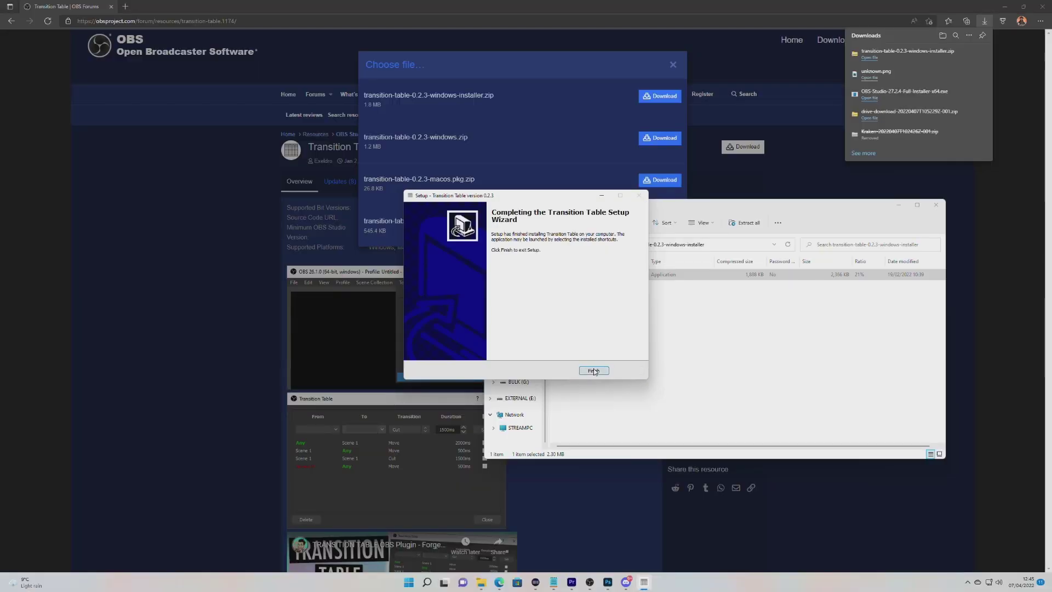
click(594, 371)
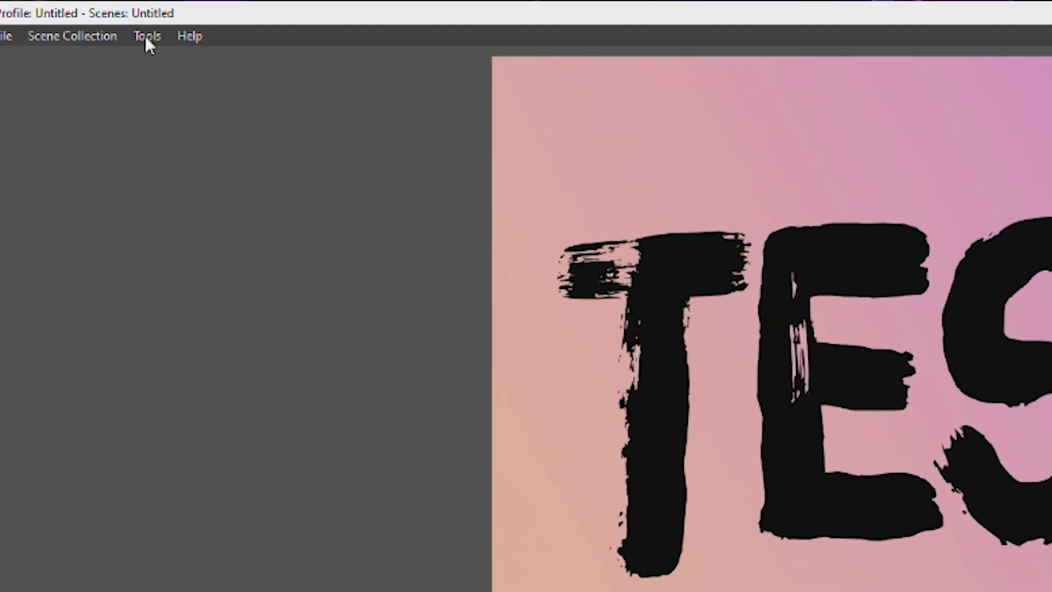
Step: Open Tools > Transition Table and set a new rule's From scene to 1 and To scene to 2
click(147, 39)
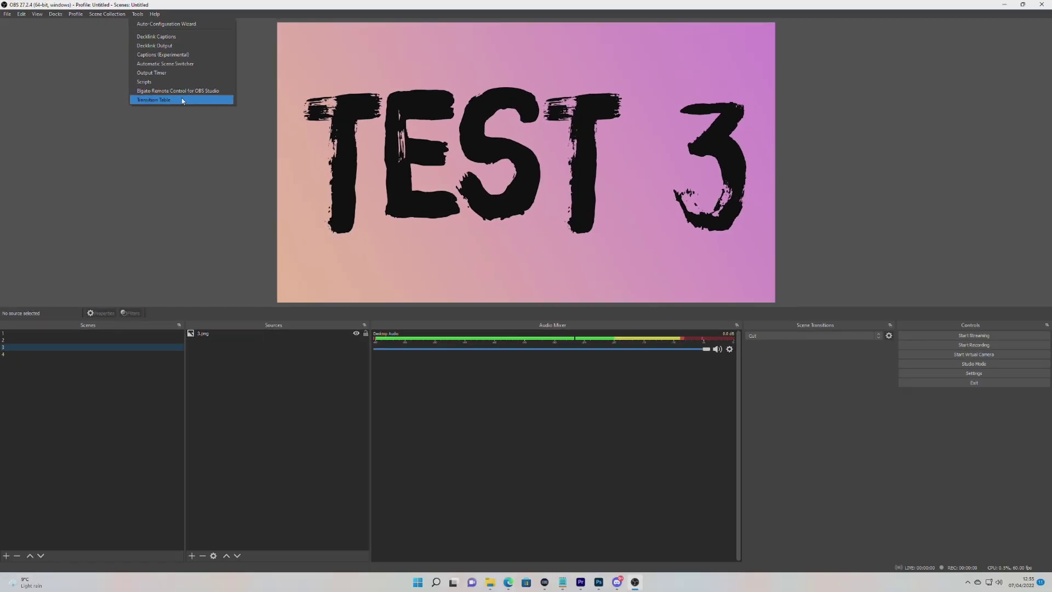
click(252, 249)
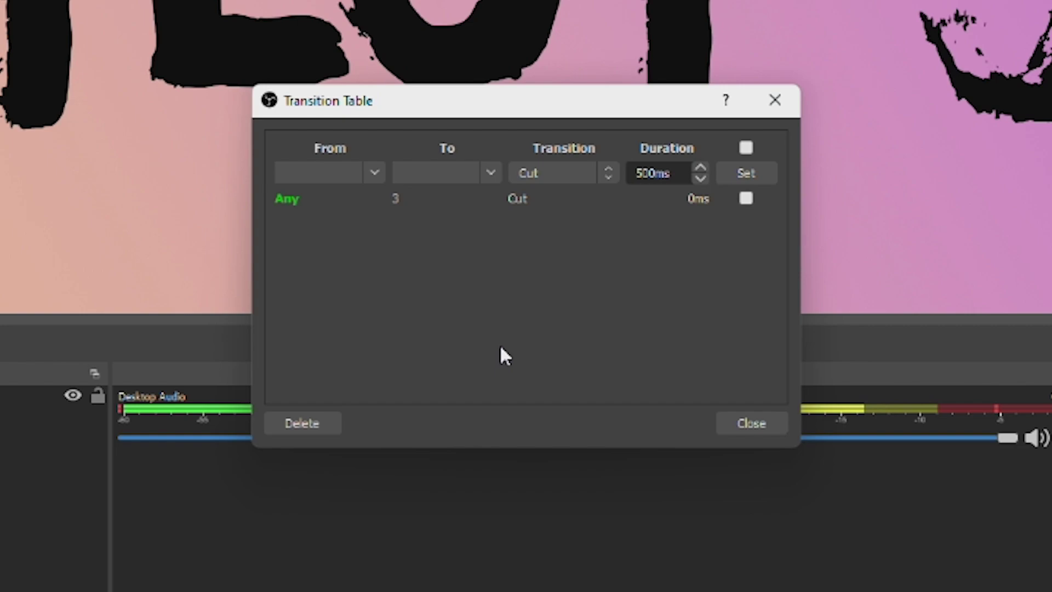
click(376, 173)
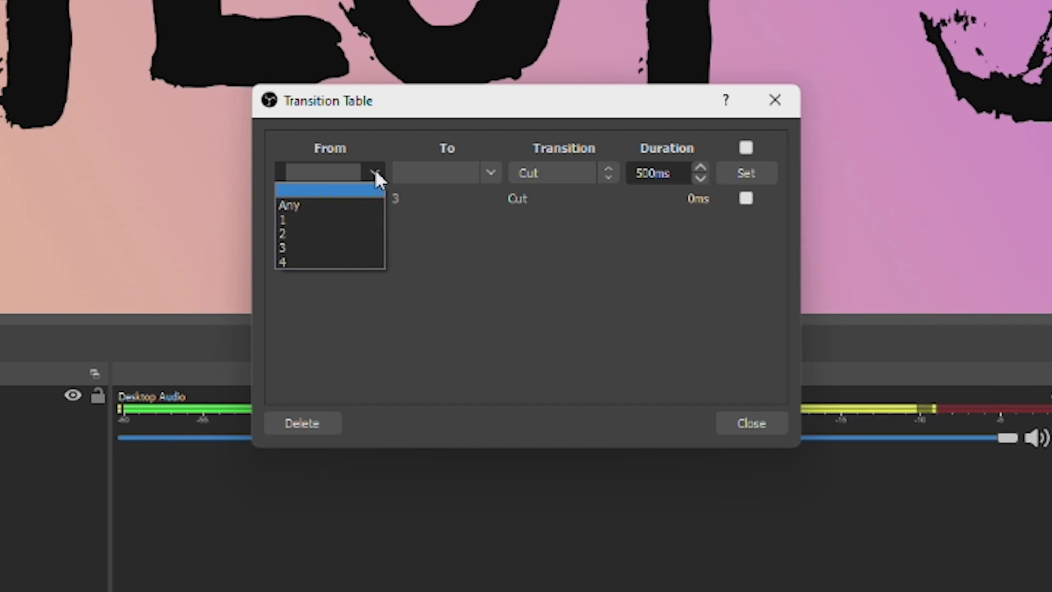
click(329, 220)
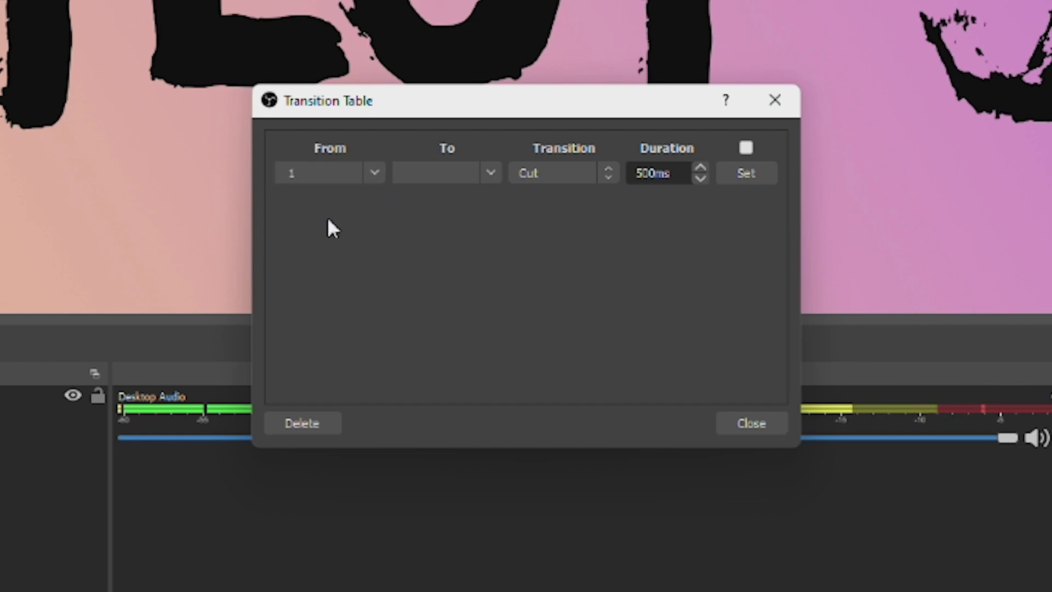
click(491, 174)
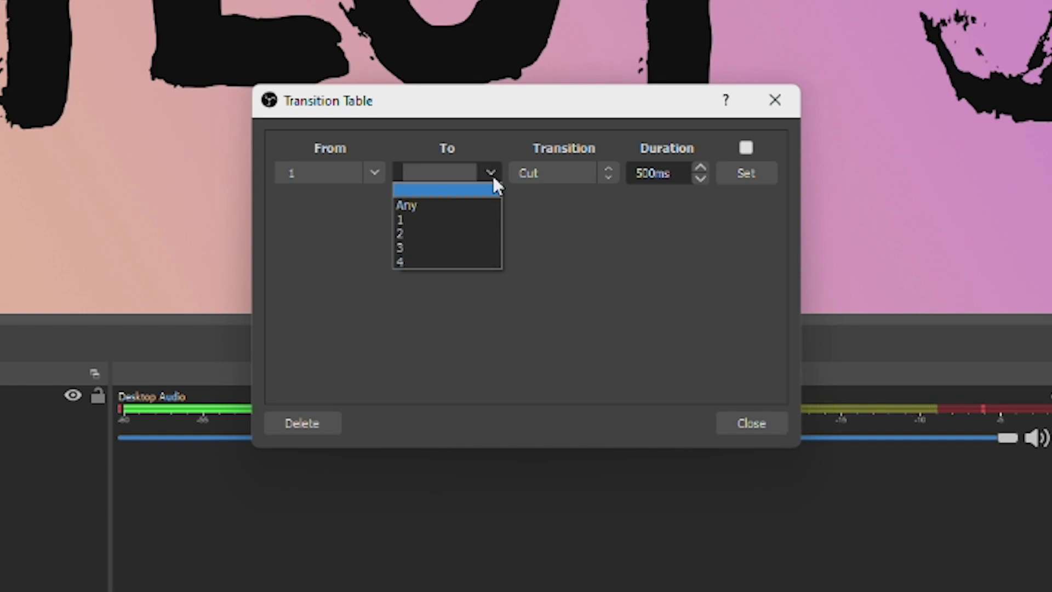
click(427, 229)
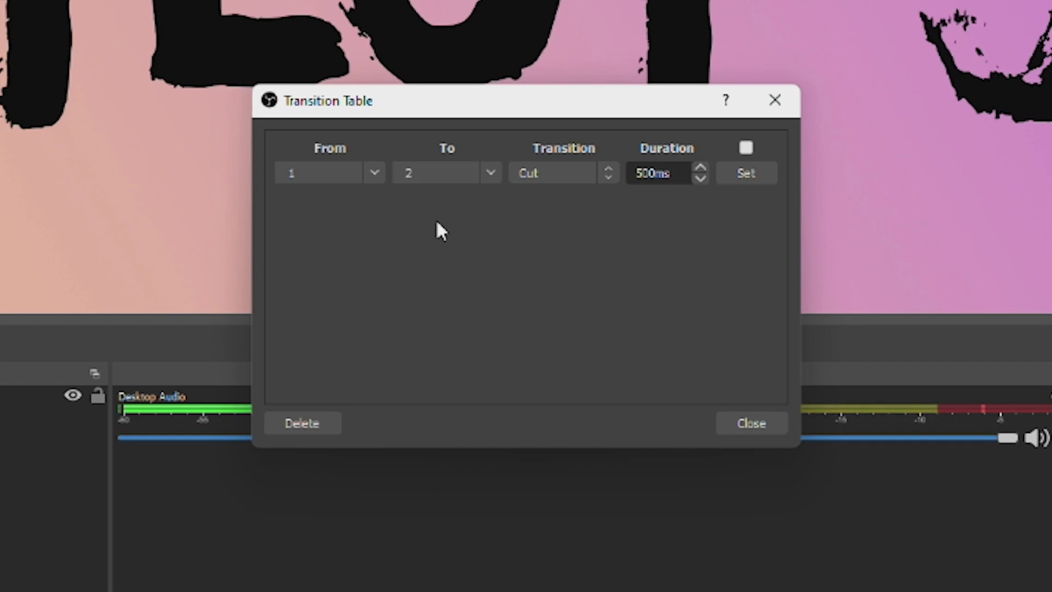
Step: Give the rule a Fade transition with 2000ms duration, add it, and close the table
click(571, 173)
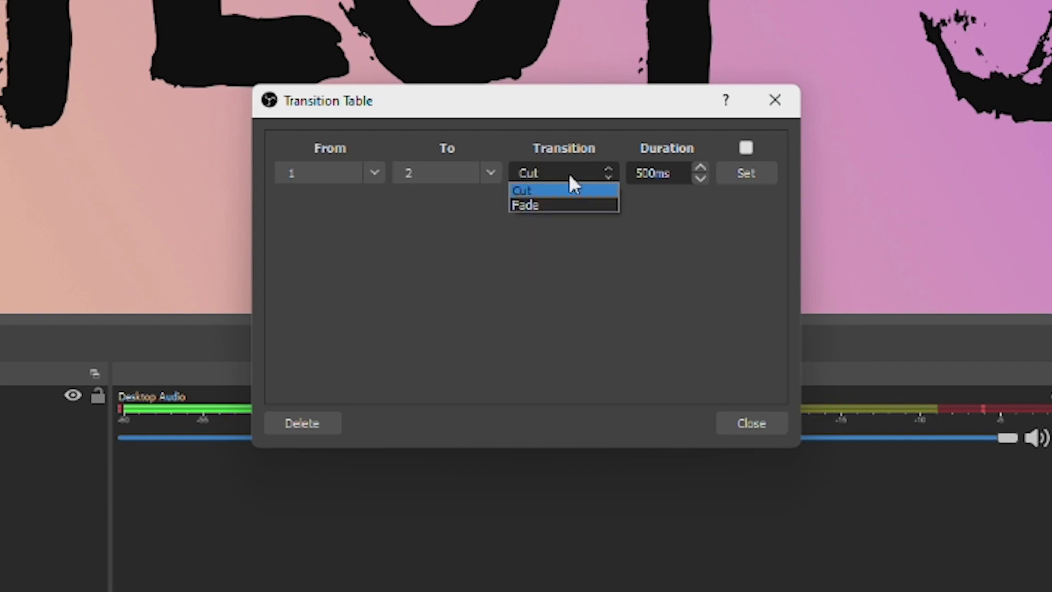
click(545, 204)
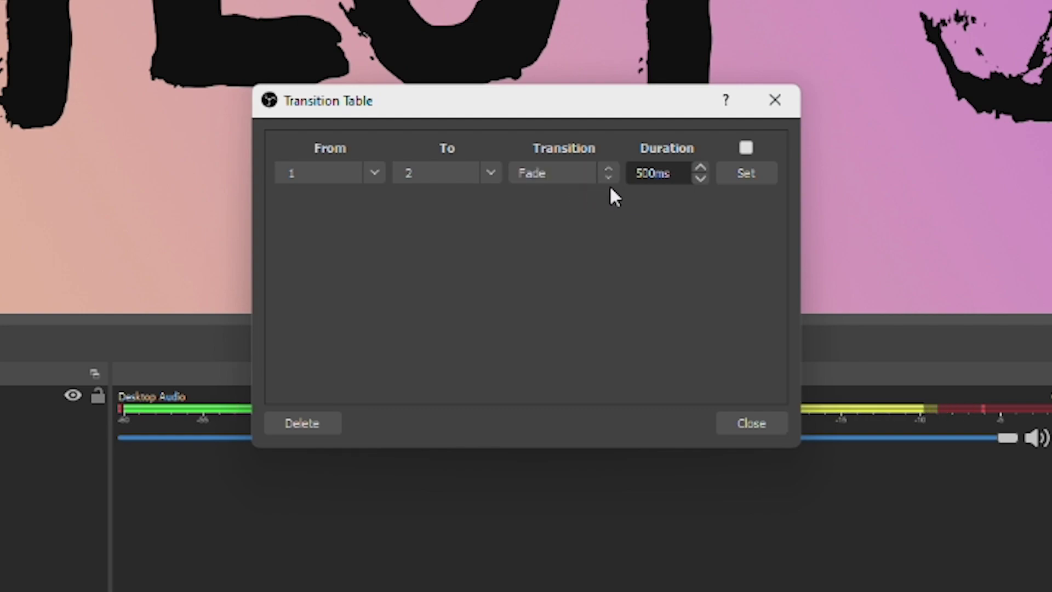
drag(674, 174, 630, 176)
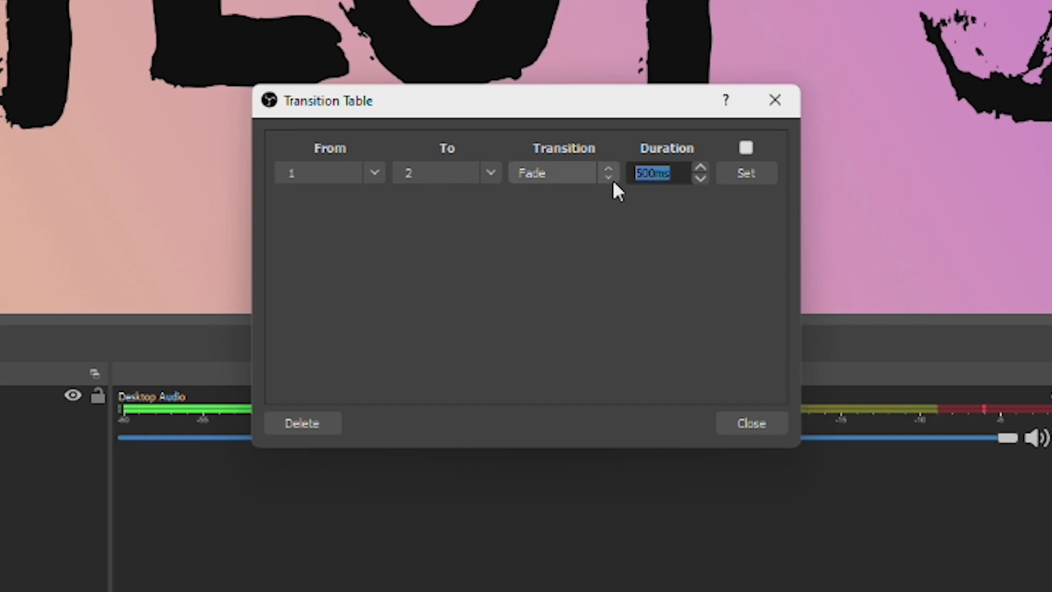
text(2000)
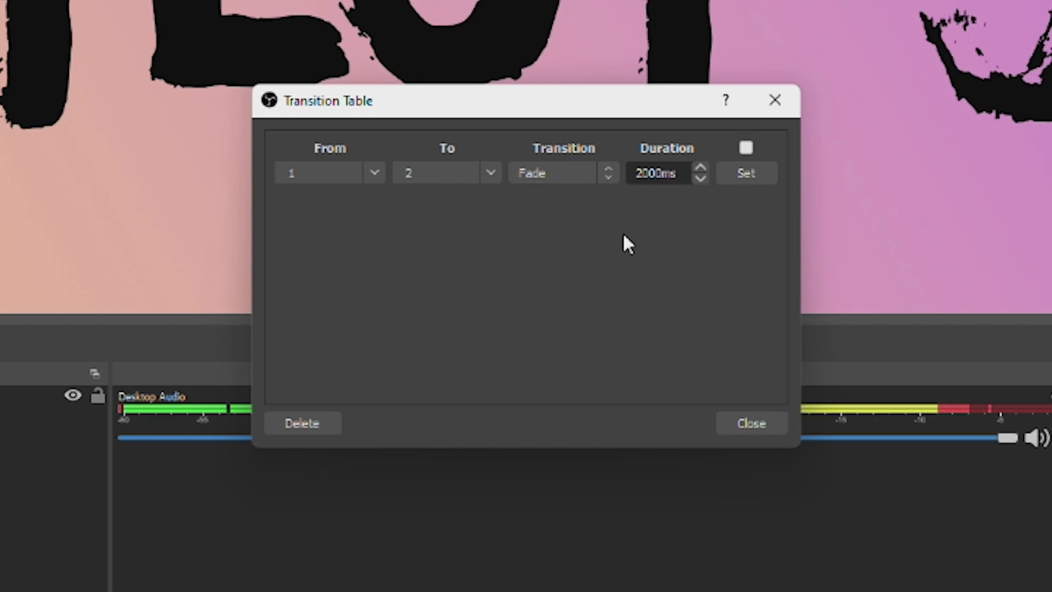
click(746, 175)
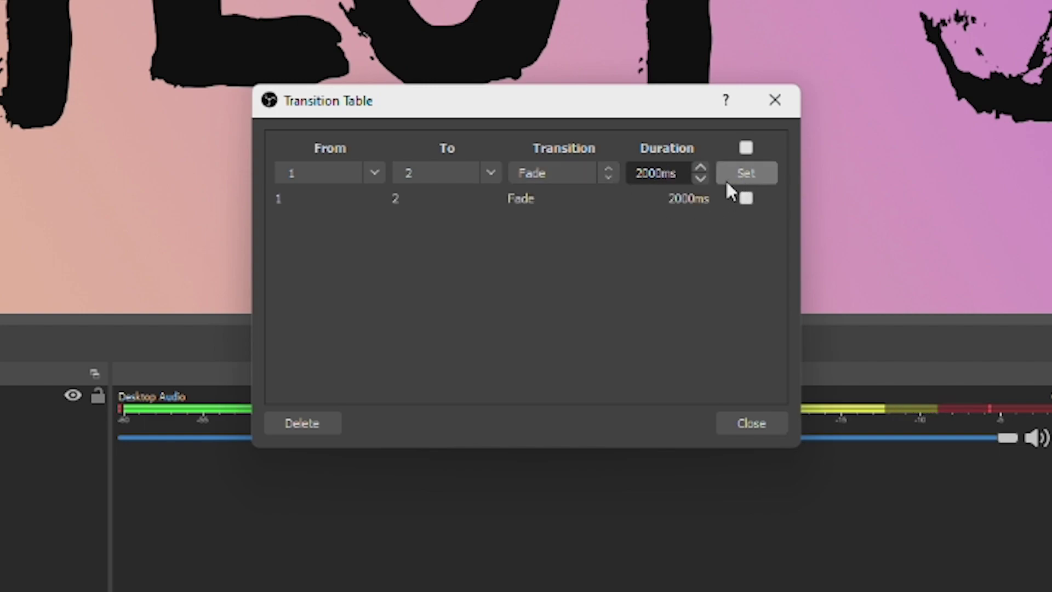
click(754, 423)
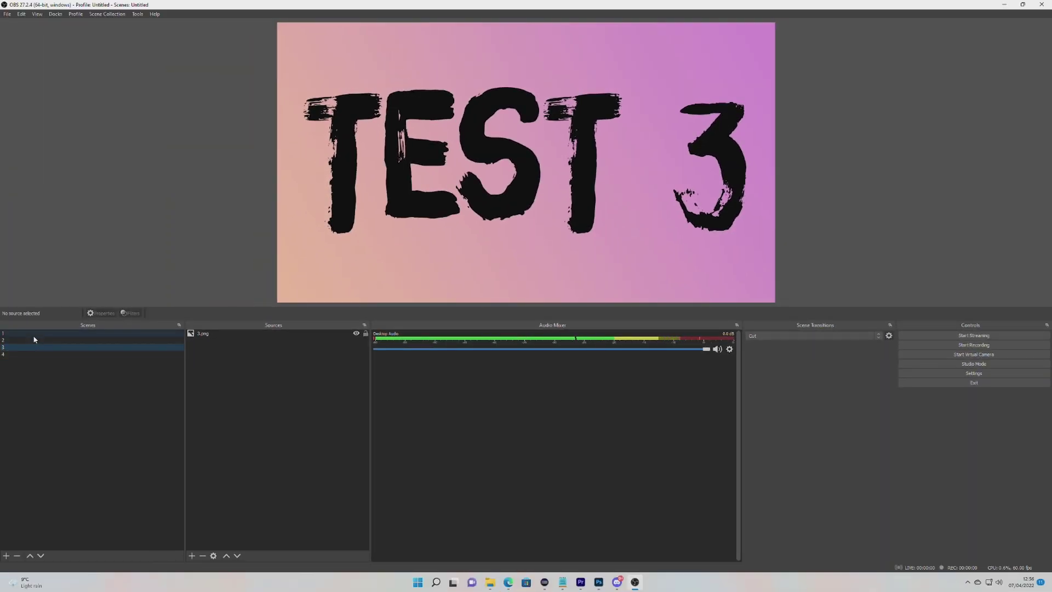
Step: Switch through scenes 1, 3, 4, 1, 2, 3 and 2 to watch the transitions
click(34, 336)
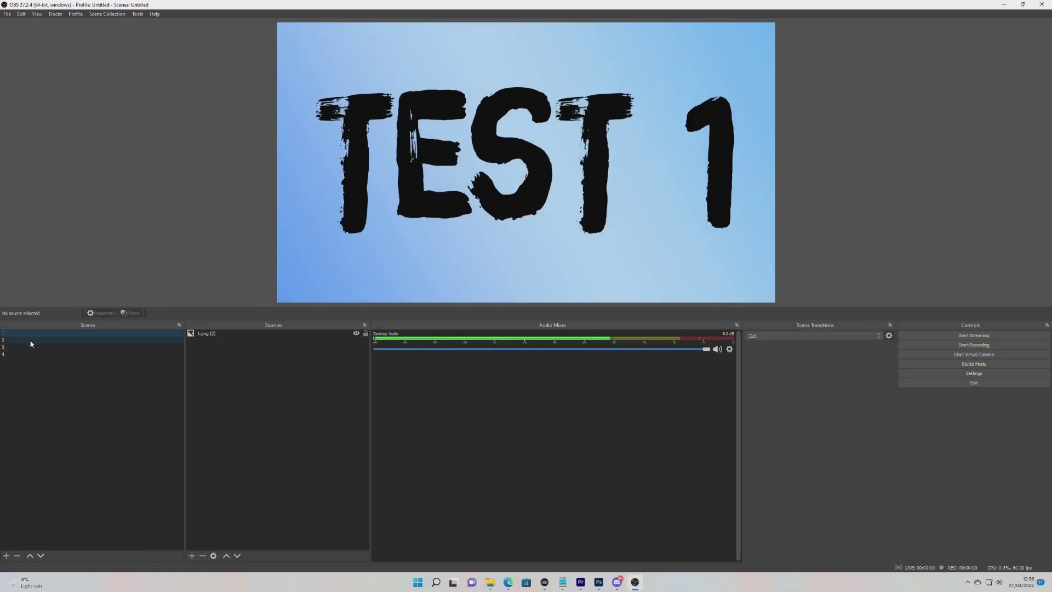
click(27, 348)
click(28, 355)
click(25, 334)
click(27, 341)
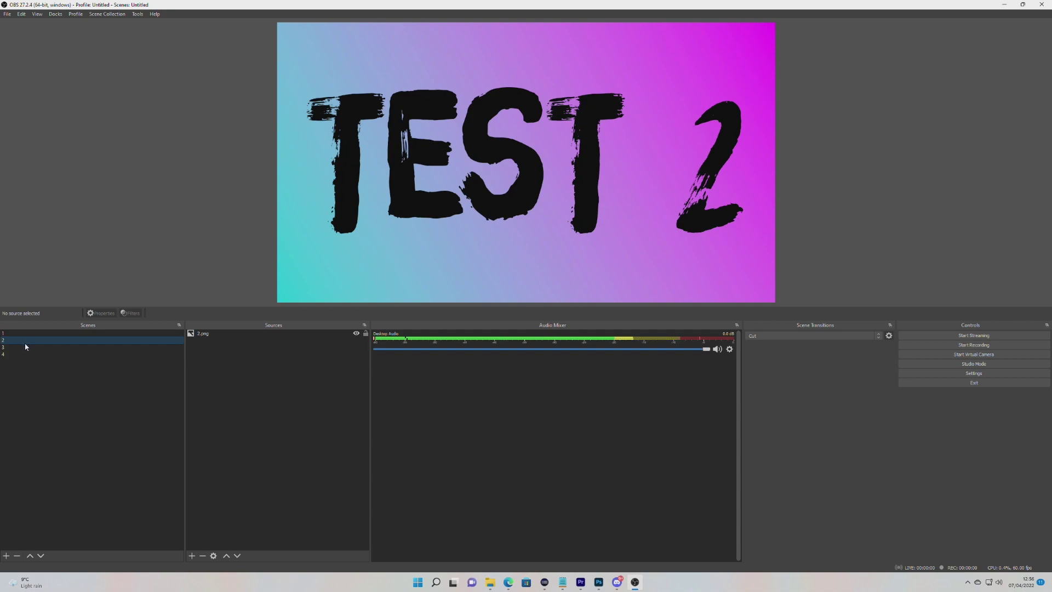
click(24, 348)
click(23, 340)
click(24, 347)
click(22, 339)
Step: Go from scene 1 to 2 twice to watch the fade, then cycle 3, 4, 3 back to scene 1
click(22, 335)
click(24, 341)
click(23, 334)
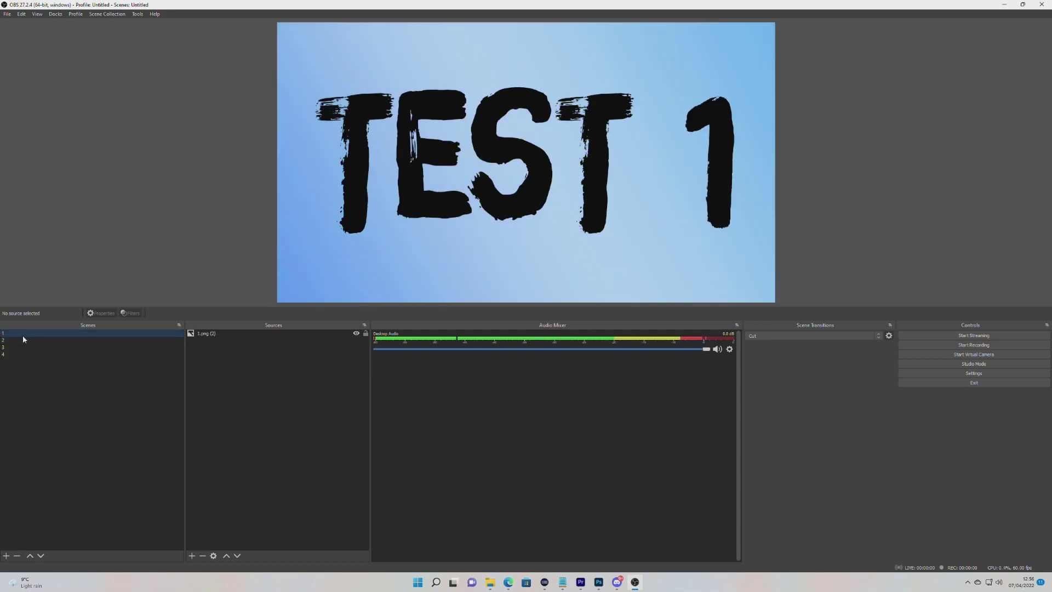
click(24, 341)
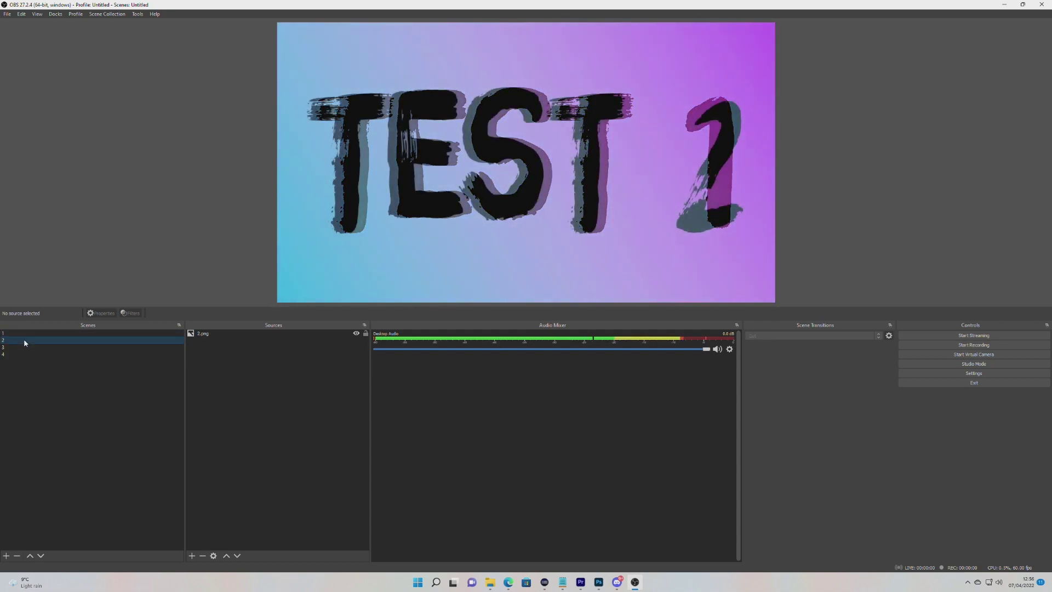
click(24, 346)
click(24, 355)
click(24, 349)
click(23, 334)
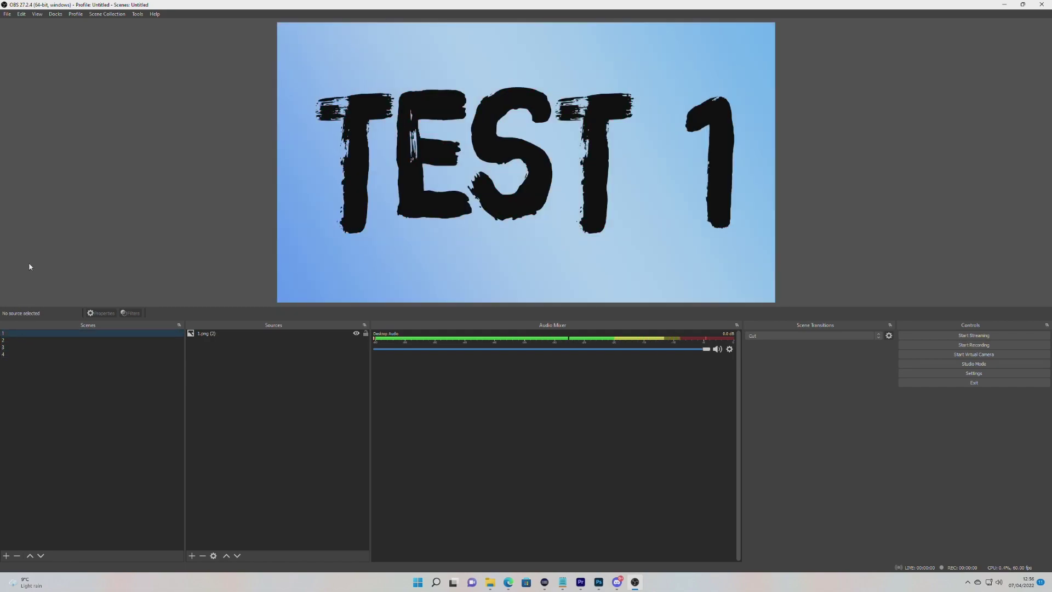
click(137, 14)
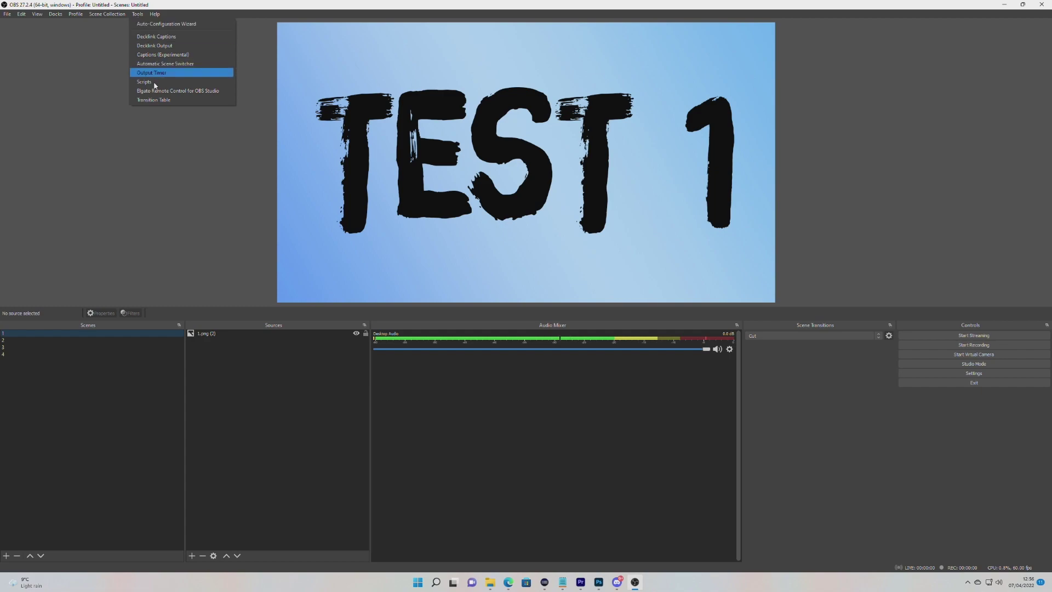
Step: Reopen the Transition Table and filter rules to From Any, To scene 2
click(181, 99)
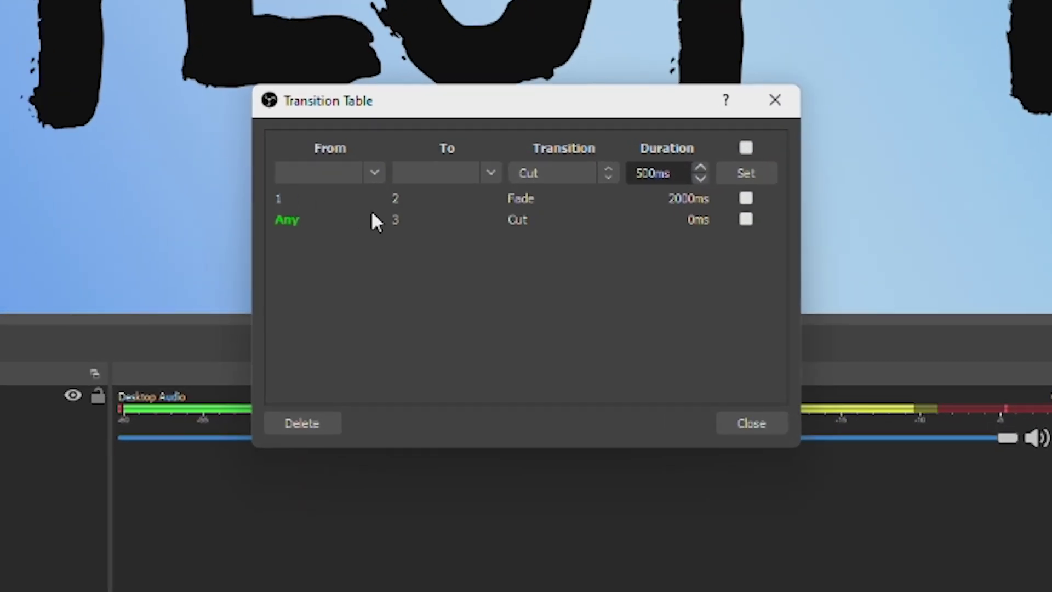
click(366, 177)
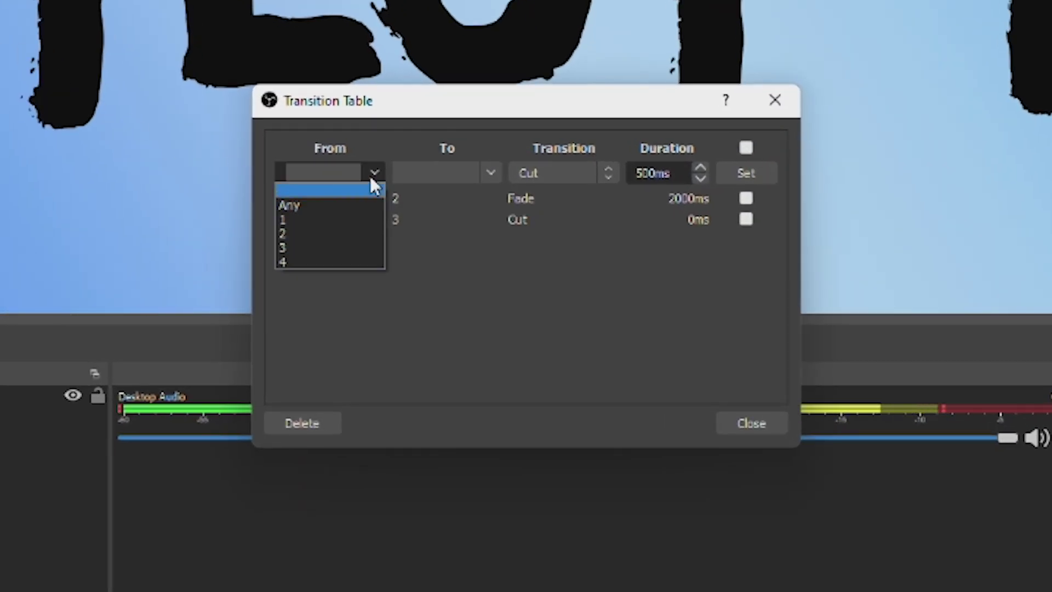
click(354, 203)
click(491, 173)
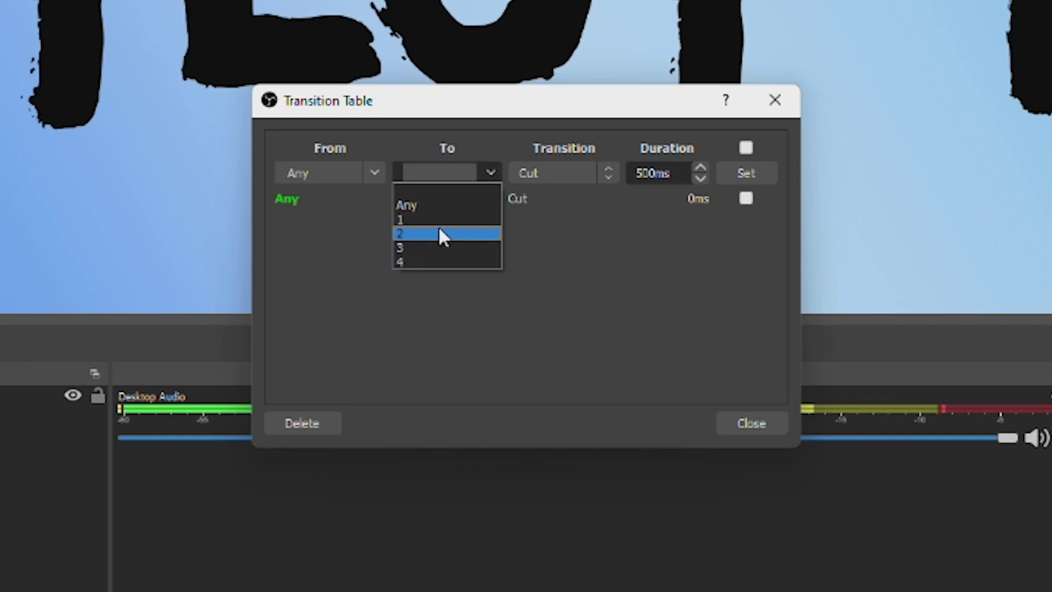
click(438, 231)
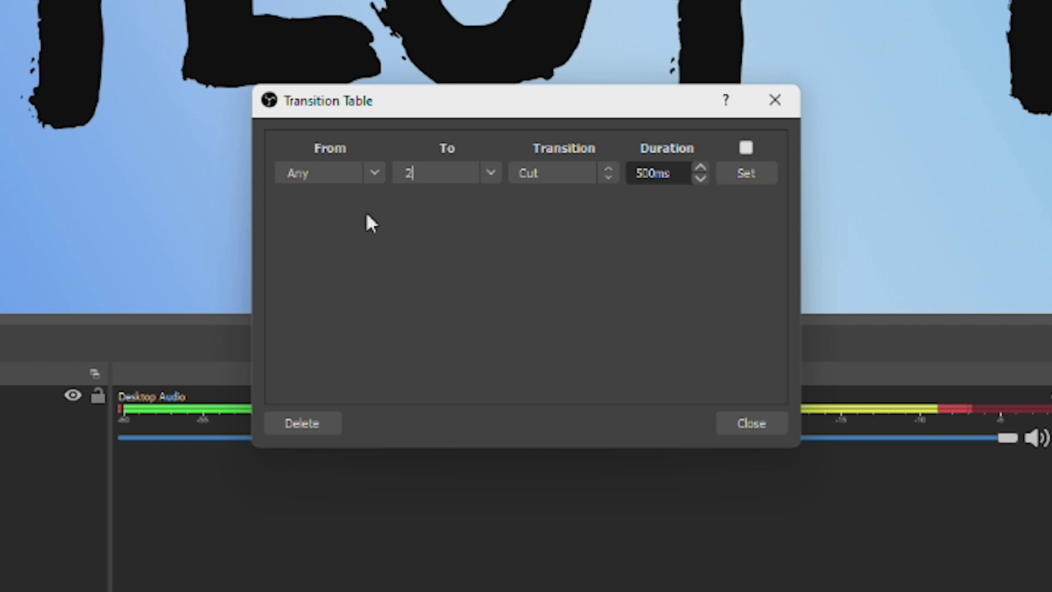
Step: Switch the From filter between scenes 1 and 2, ending on 1 to show the Fade 2000ms rule
click(373, 173)
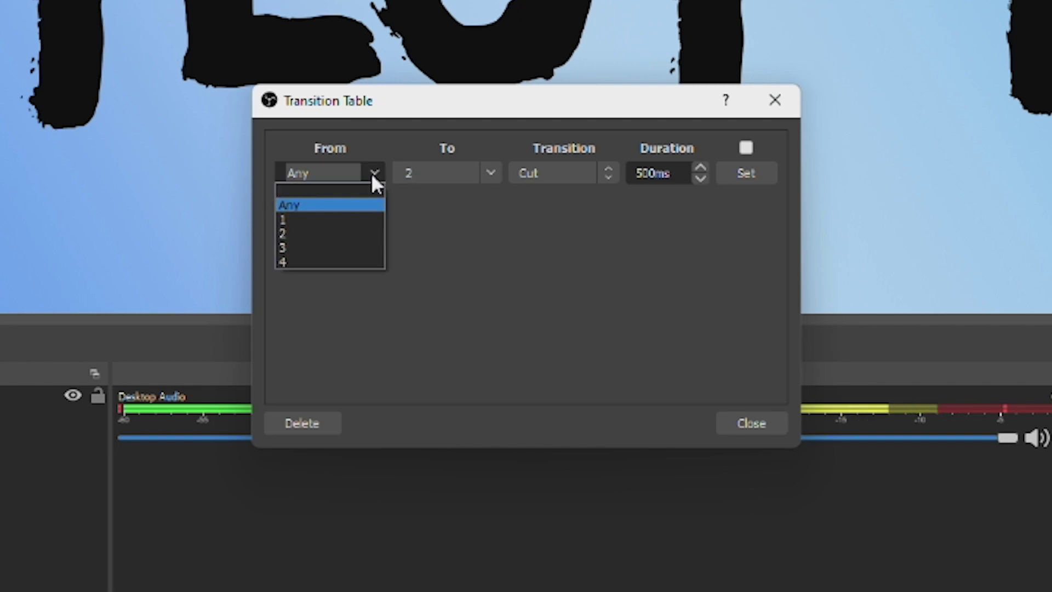
click(338, 220)
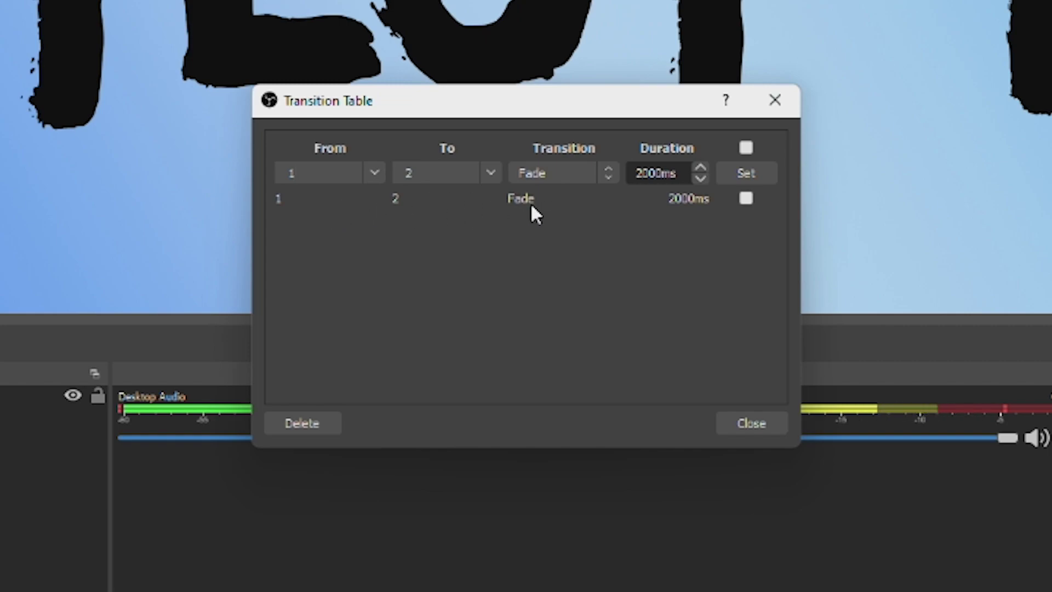
click(369, 173)
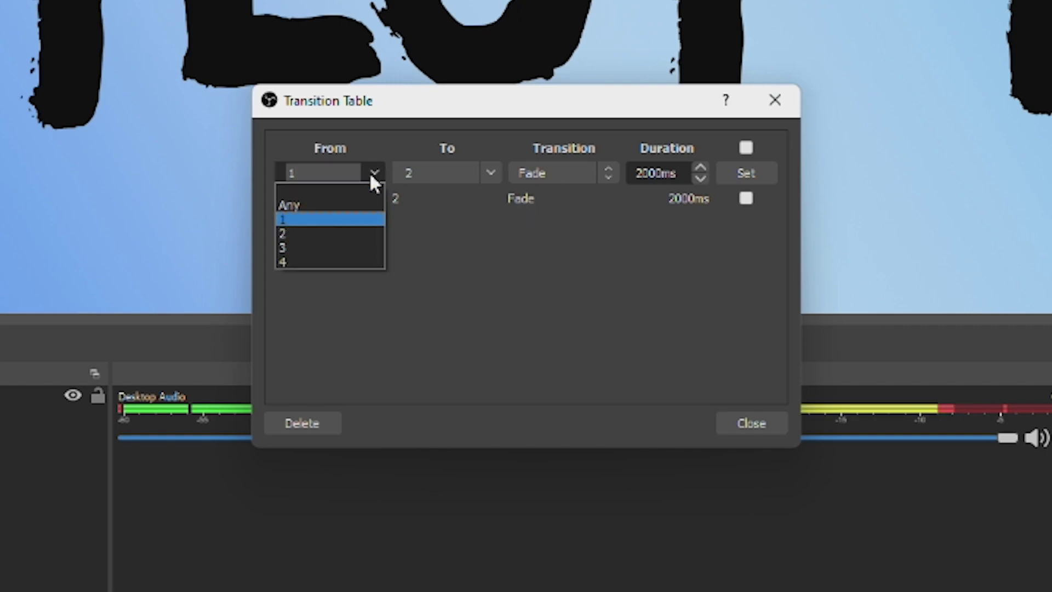
click(335, 232)
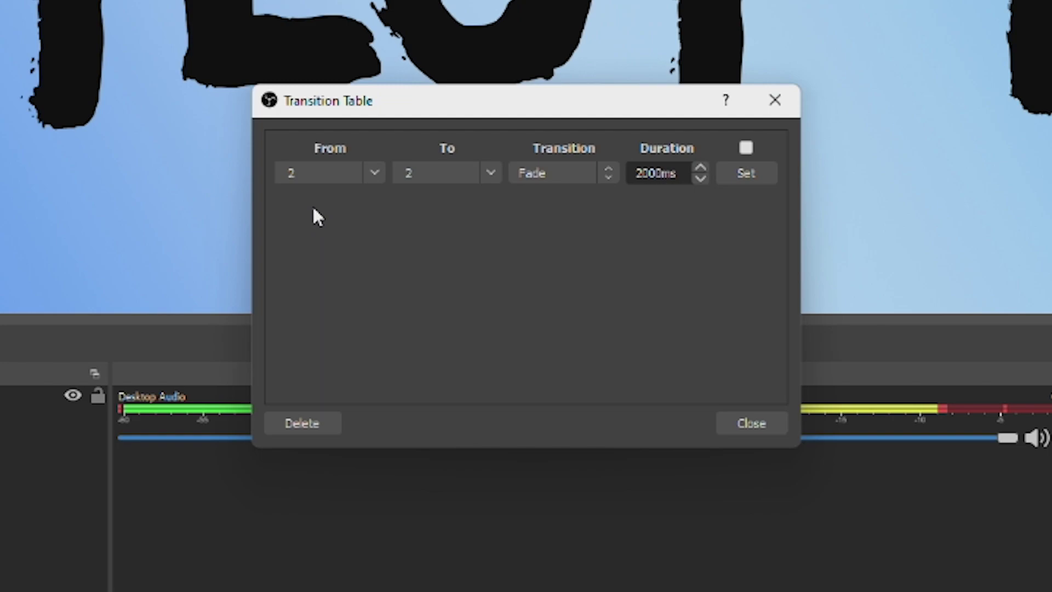
click(371, 174)
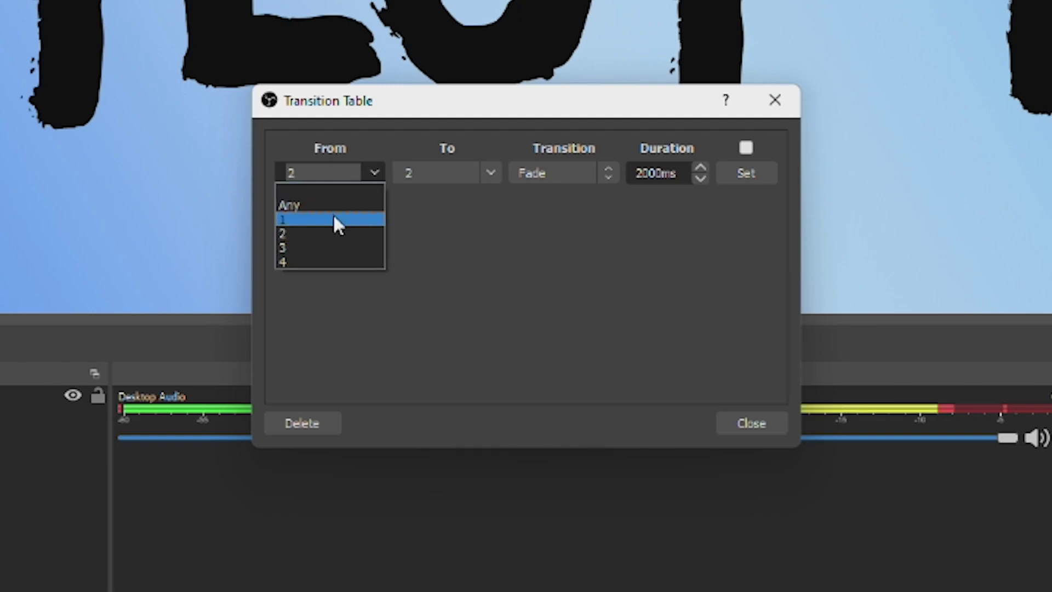
click(334, 218)
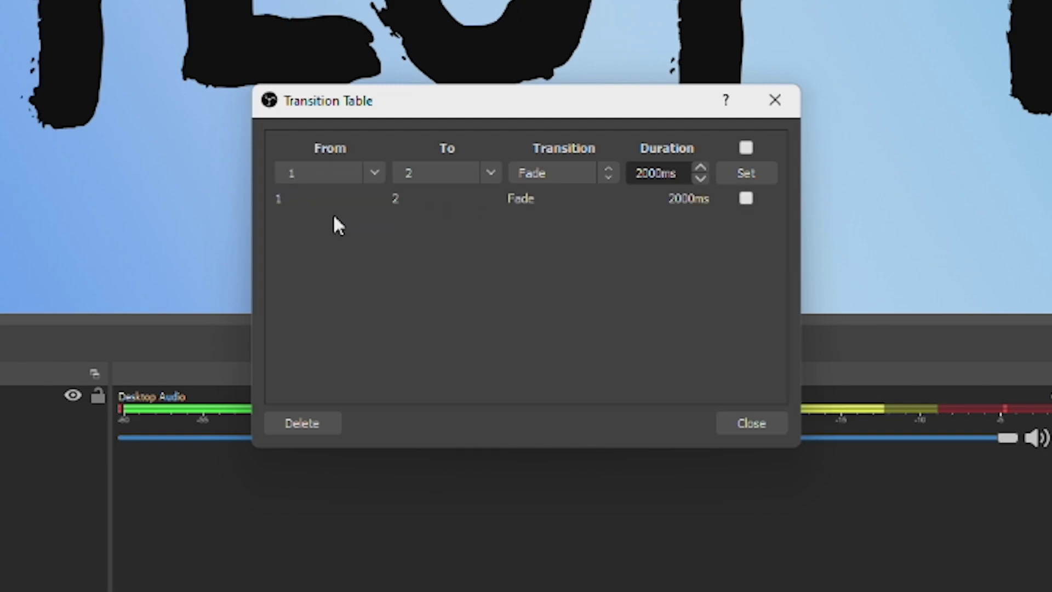